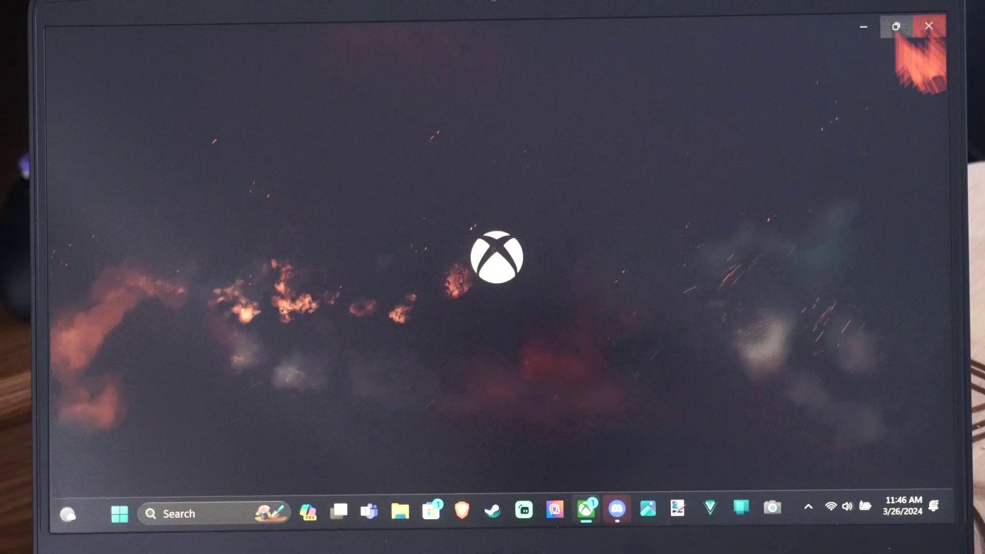
Close the Xbox splash window and open the Windows Start menu.
click(930, 26)
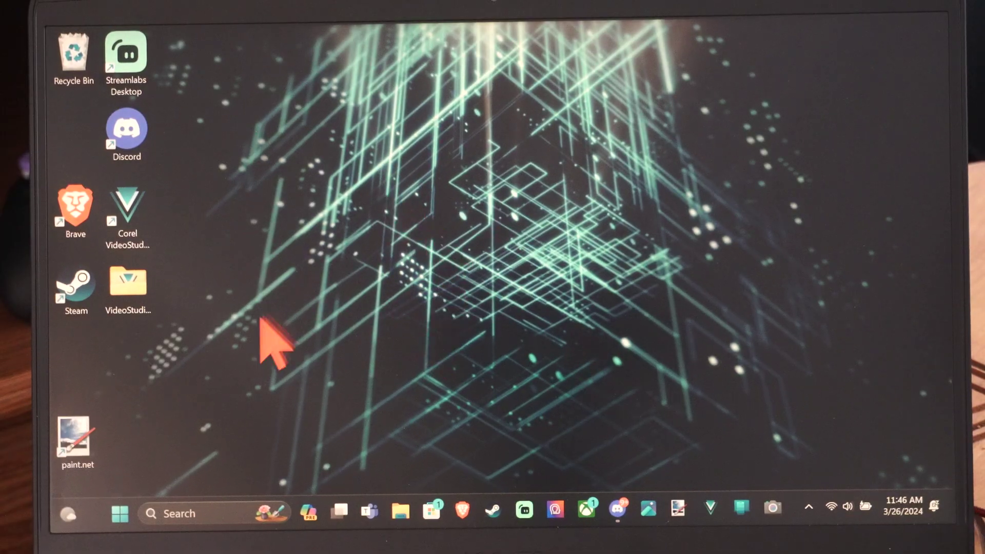
click(119, 514)
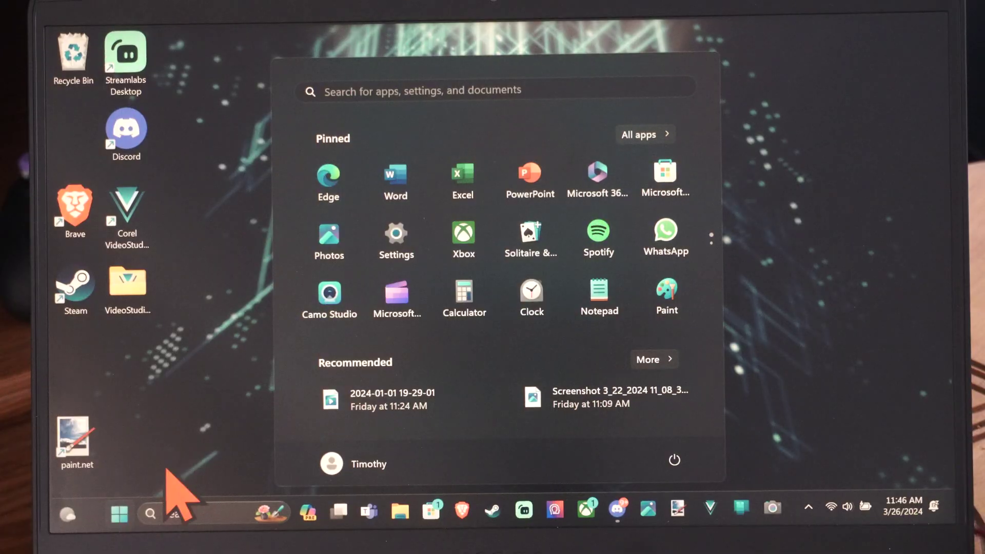
Open Settings and go through Windows Update's Advanced options to the Recovery page.
click(397, 245)
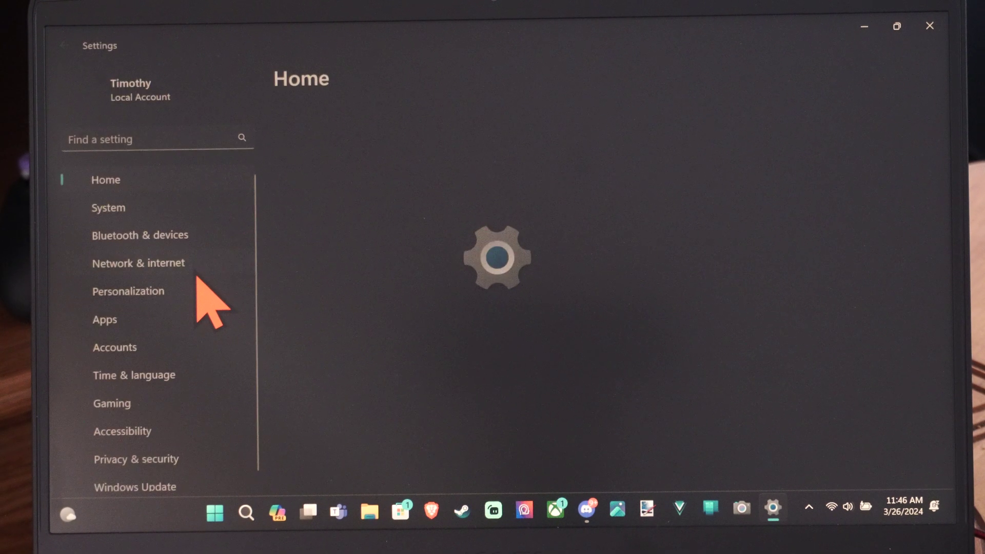
click(116, 479)
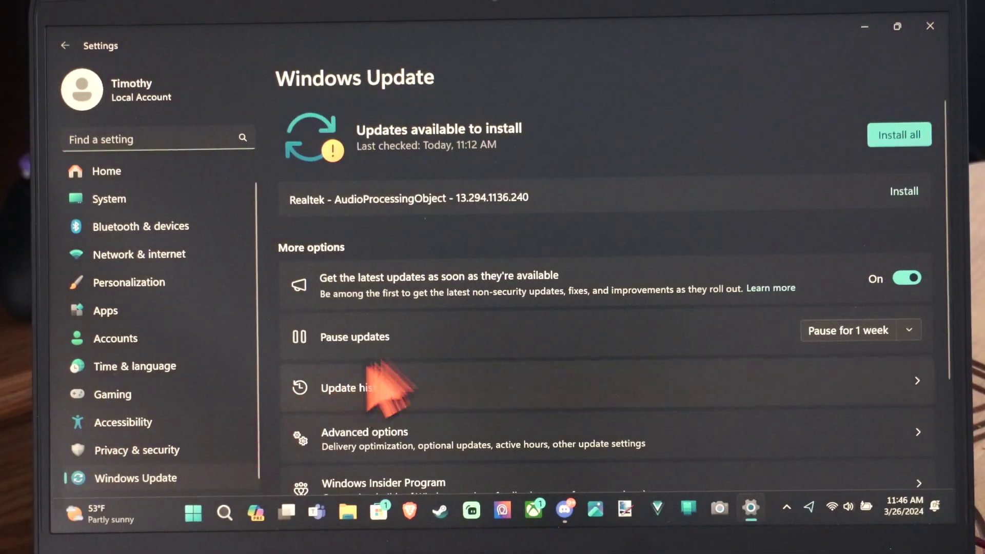
scroll(408, 354, down, 3)
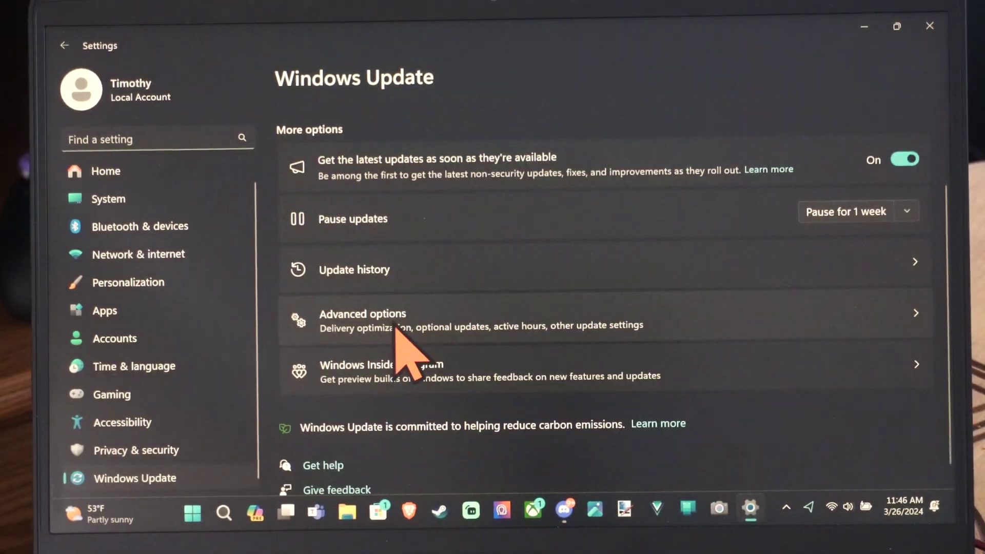
click(397, 332)
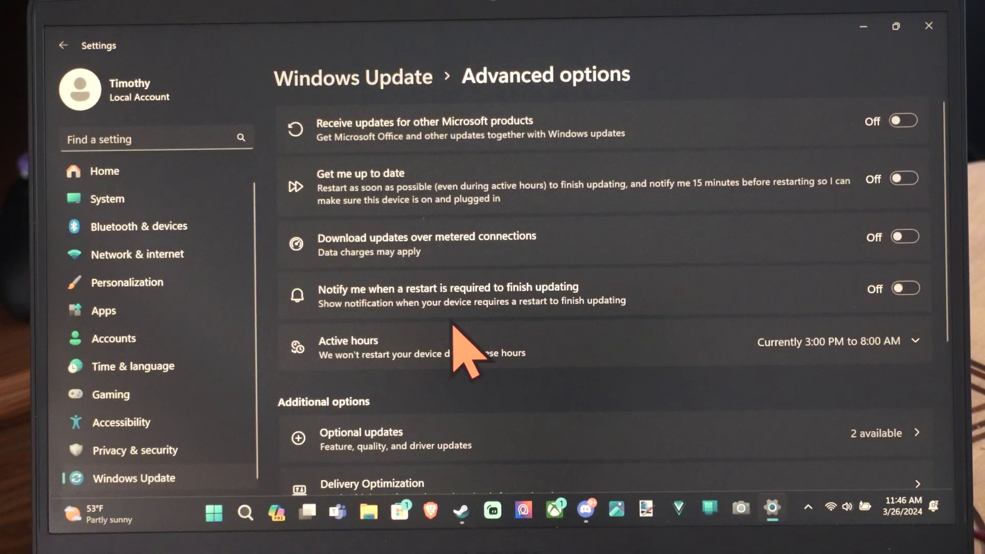
scroll(454, 351, down, 3)
scroll(462, 362, down, 3)
click(395, 370)
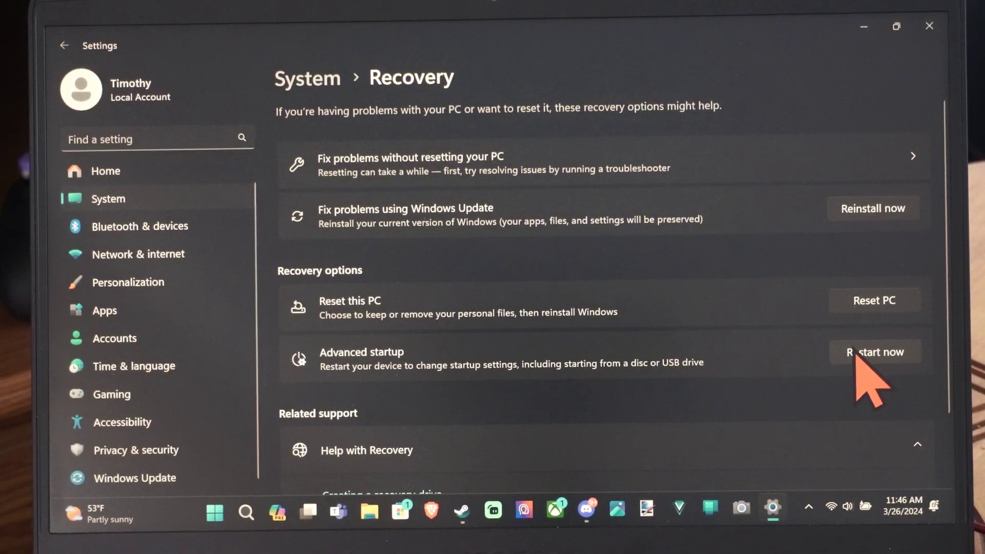
Restart via Advanced startup and choose Troubleshoot > Advanced options > UEFI Firmware Settings.
click(856, 352)
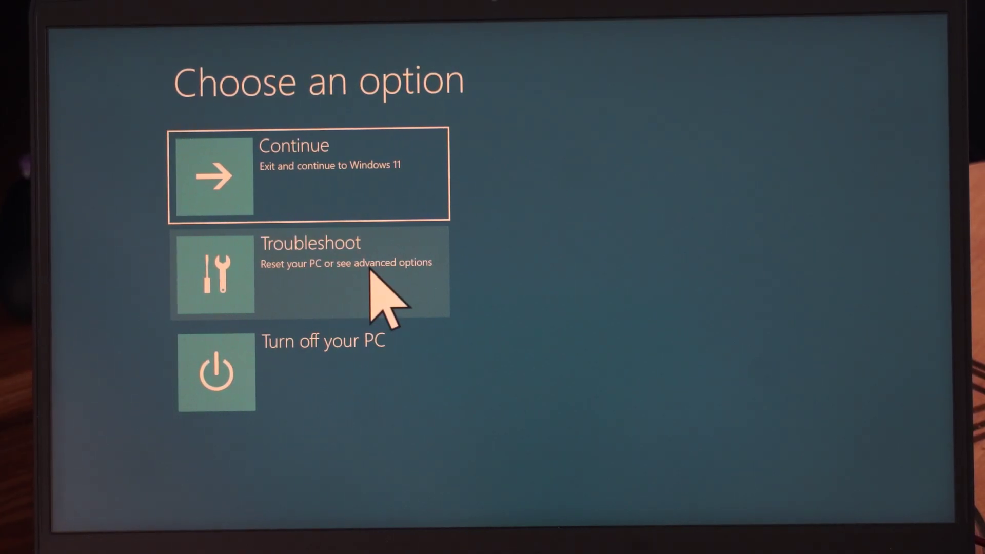
click(382, 295)
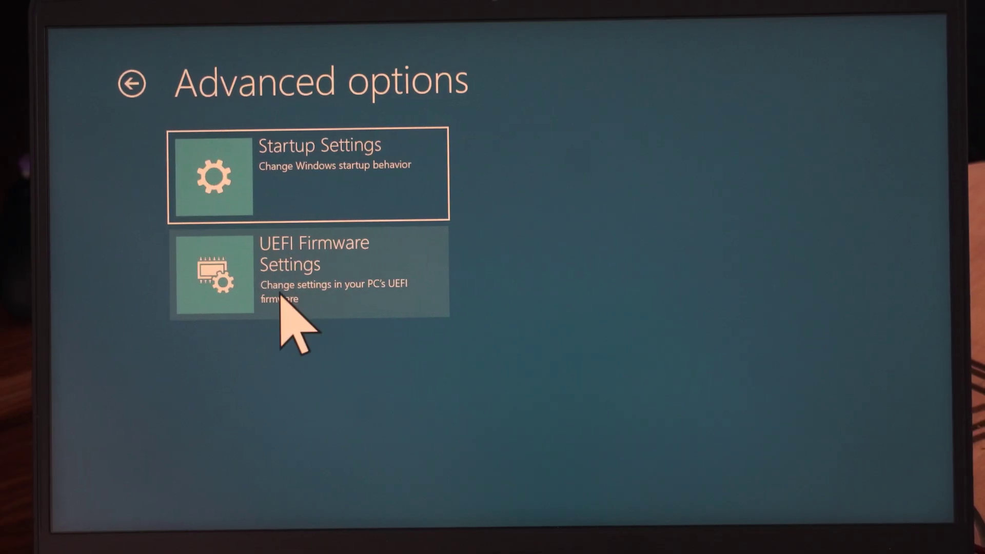
click(391, 292)
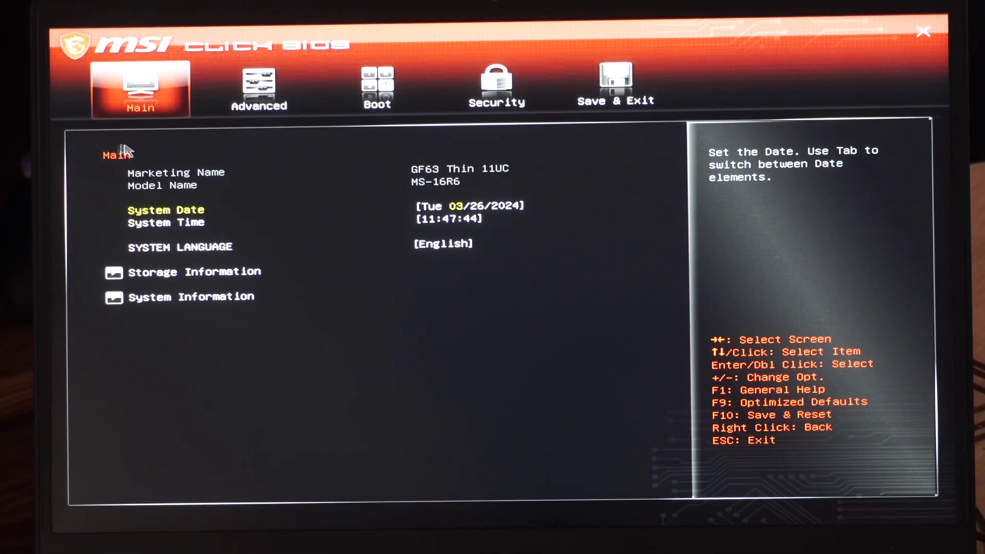
Switch back and forth between the Main and Advanced BIOS pages, ending on Advanced.
key(Right)
key(Left)
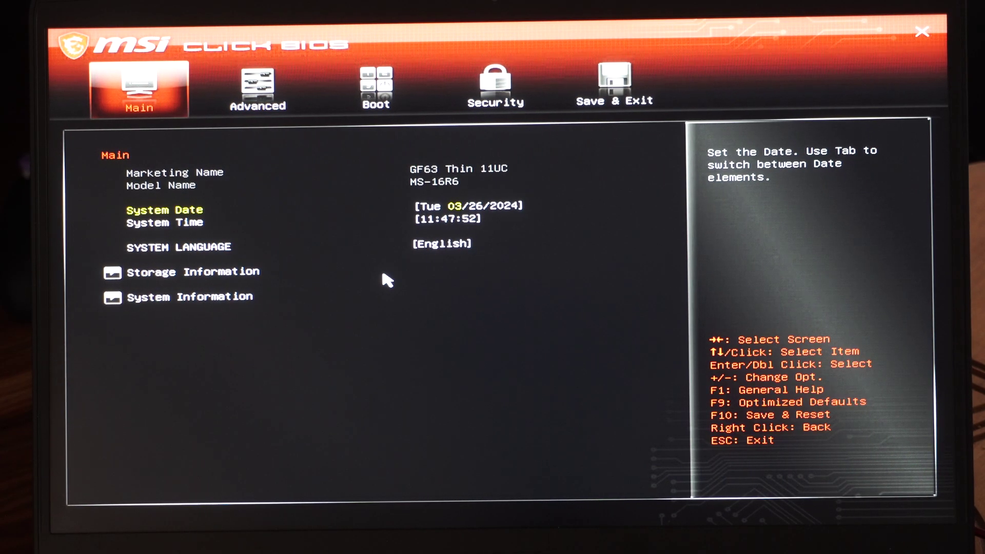
key(Right)
key(Left)
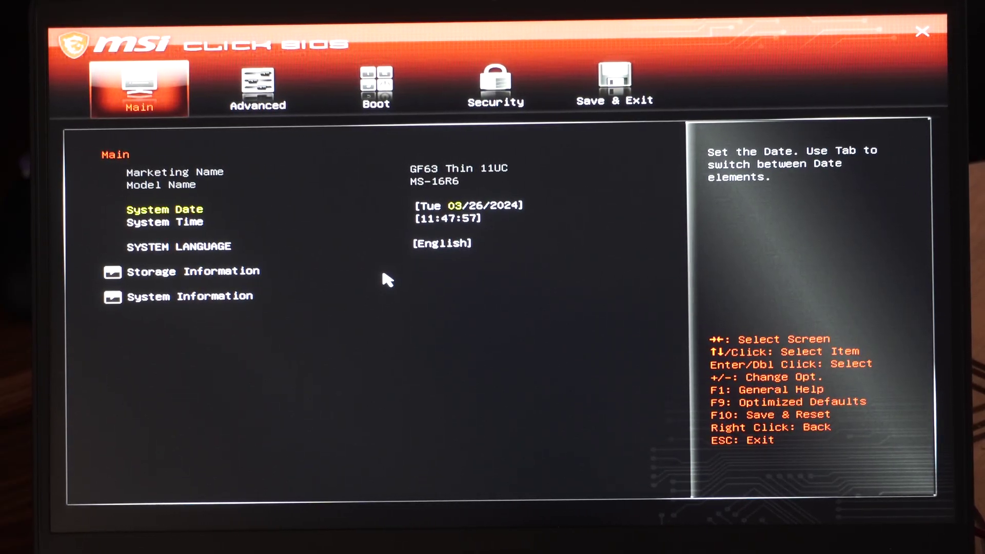
key(Right)
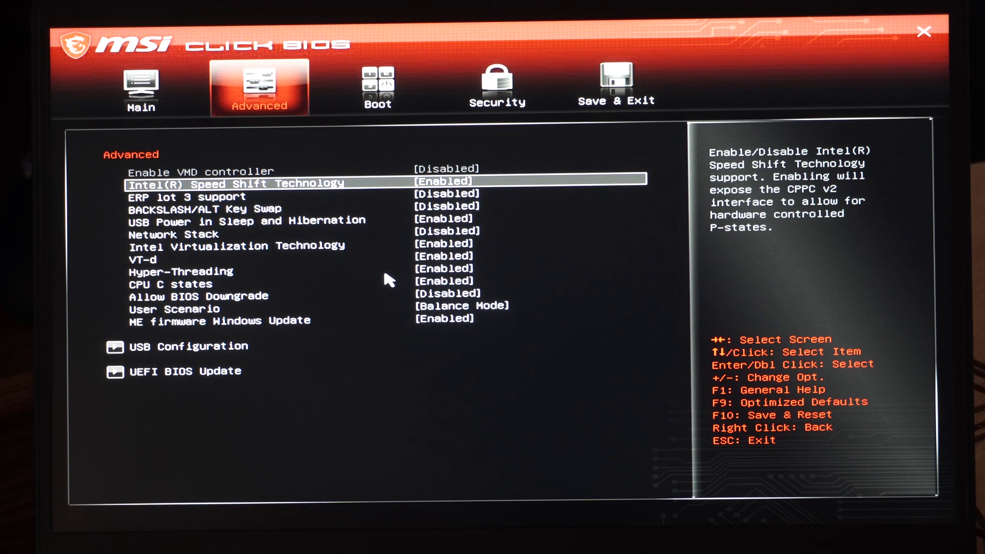
Browse the USB Configuration time-out settings, then go back and switch to the Boot page.
key(Down)
key(Down)
key(Down)
key(Down)
key(Down)
key(Down)
key(Down)
key(Down)
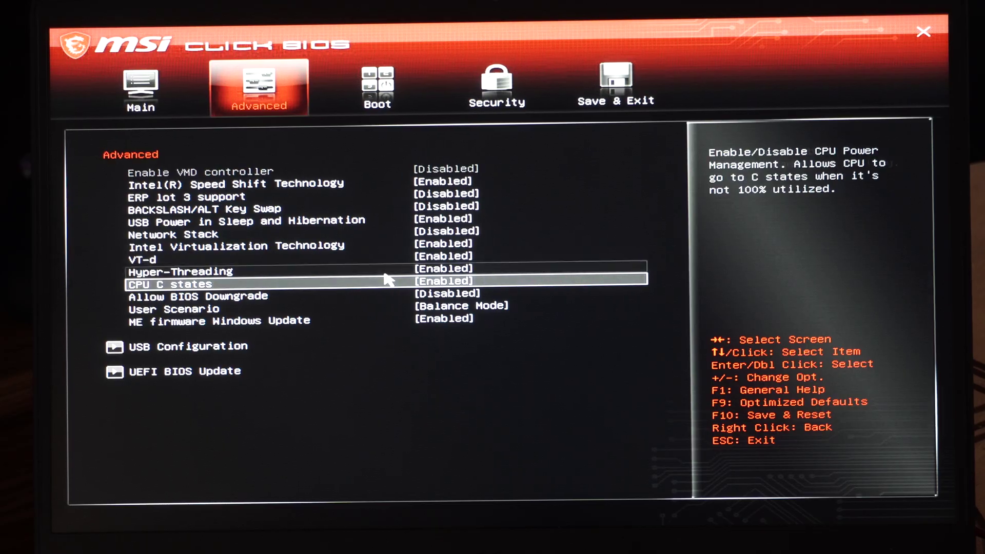
key(Down)
key(Down)
key(Down)
key(Down)
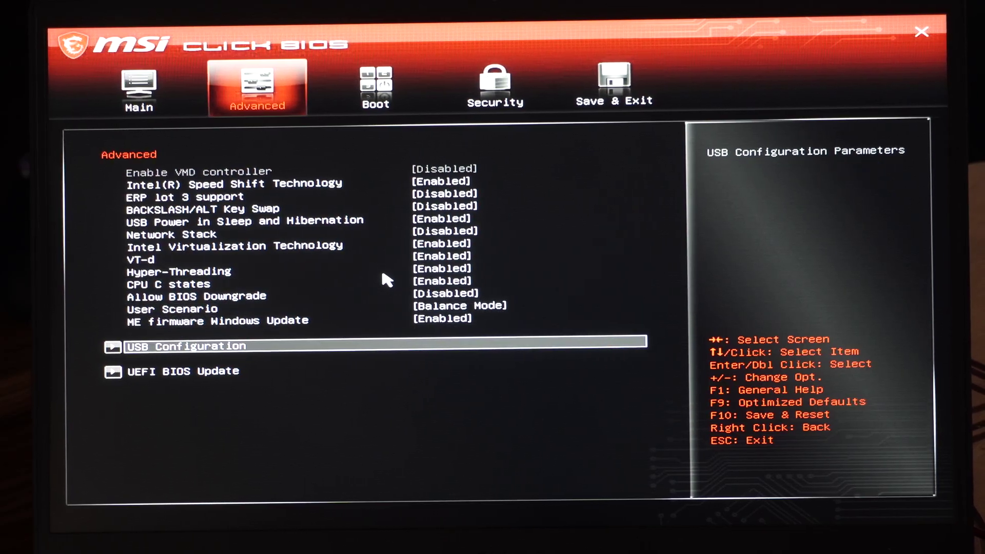
key(Return)
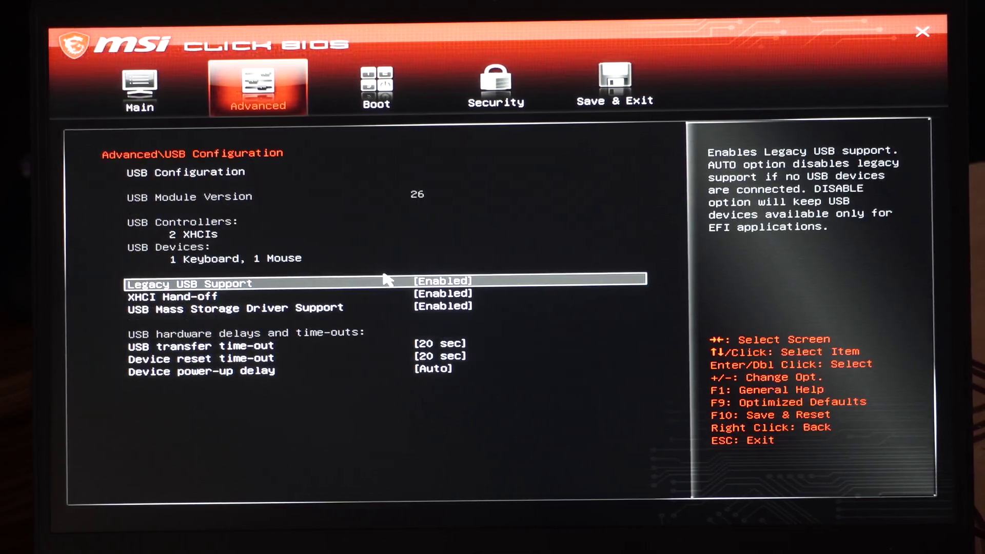
key(Down)
key(Down)
key(Down)
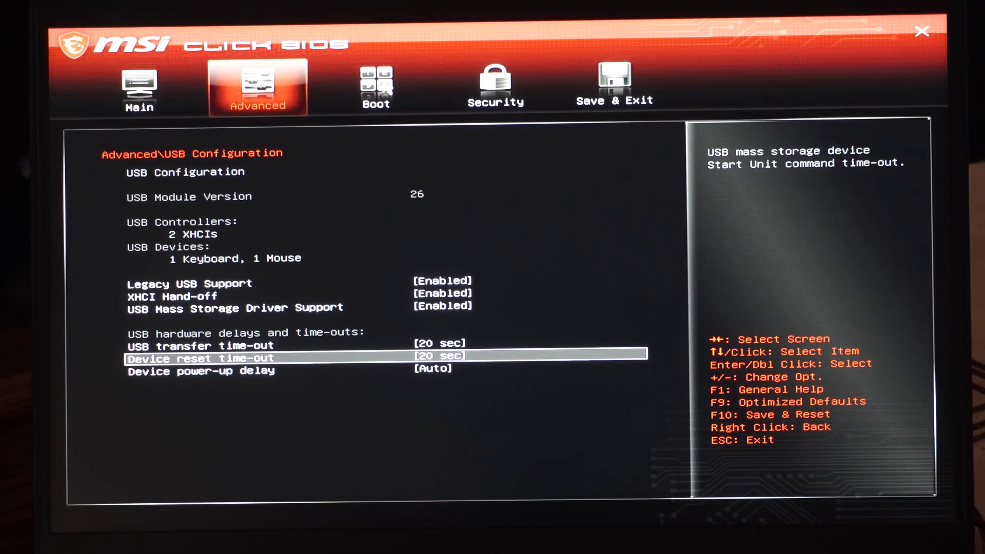
right_click(386, 90)
click(386, 90)
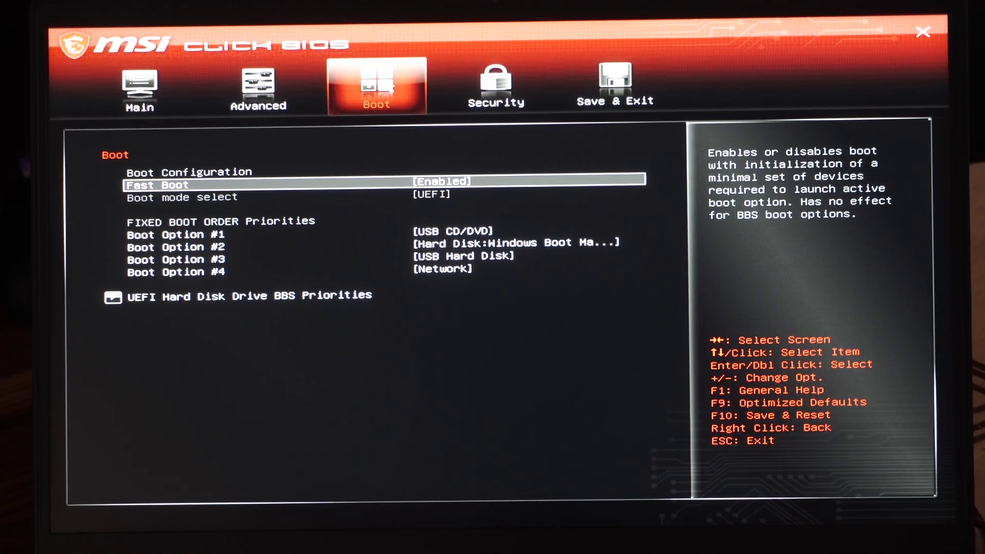
key(Down)
key(Down)
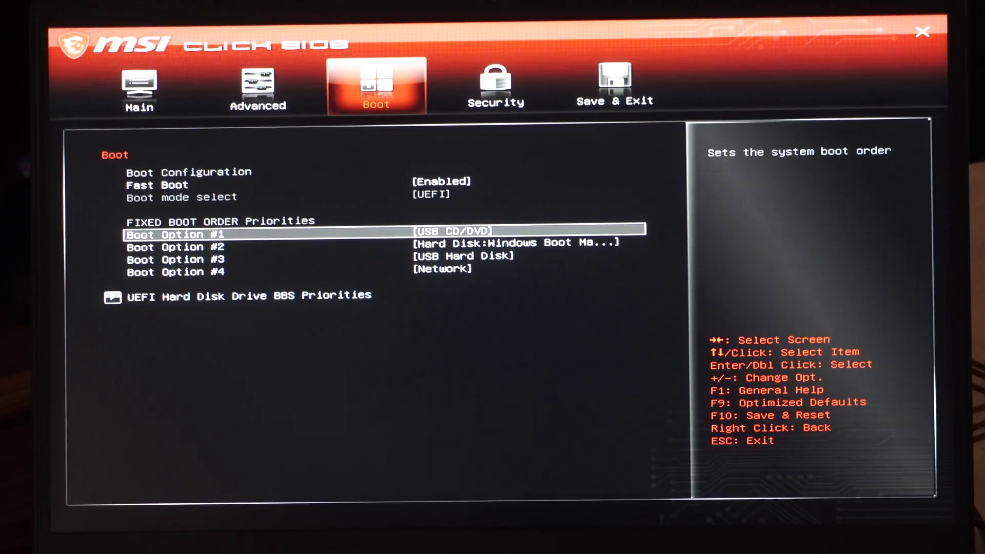
key(Return)
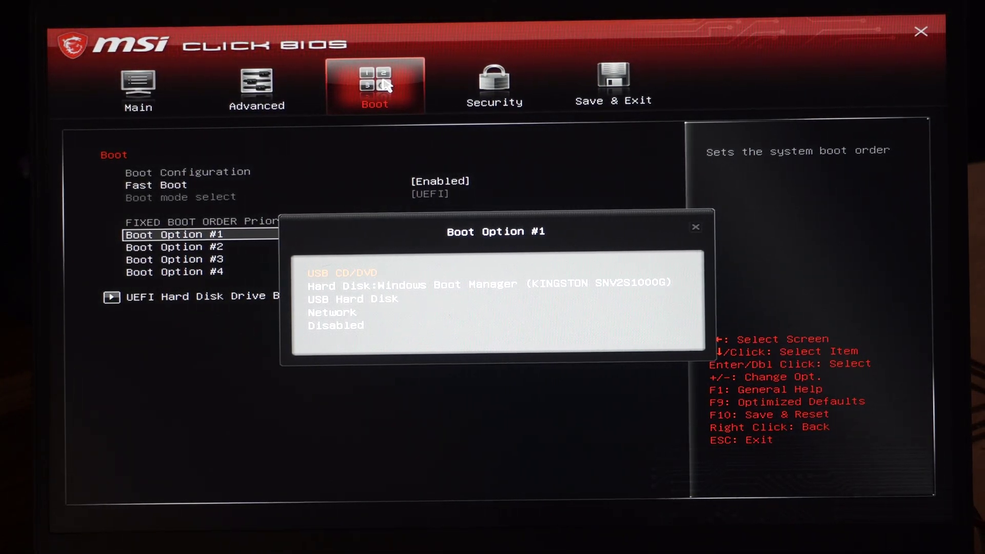
click(701, 230)
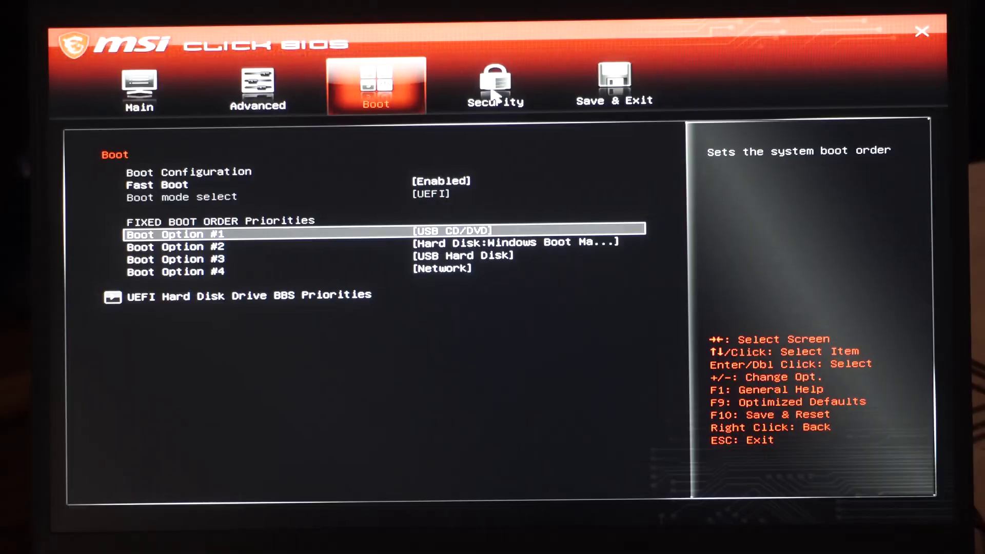
key(F10)
click(569, 313)
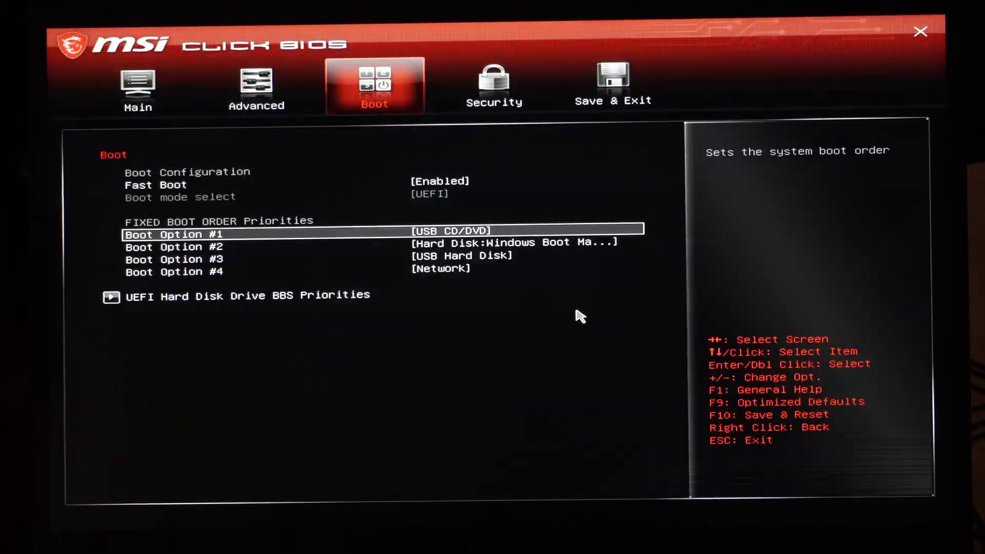
Review the Security page and its Trusted Computing TPM settings, then switch to Save & Exit.
key(Right)
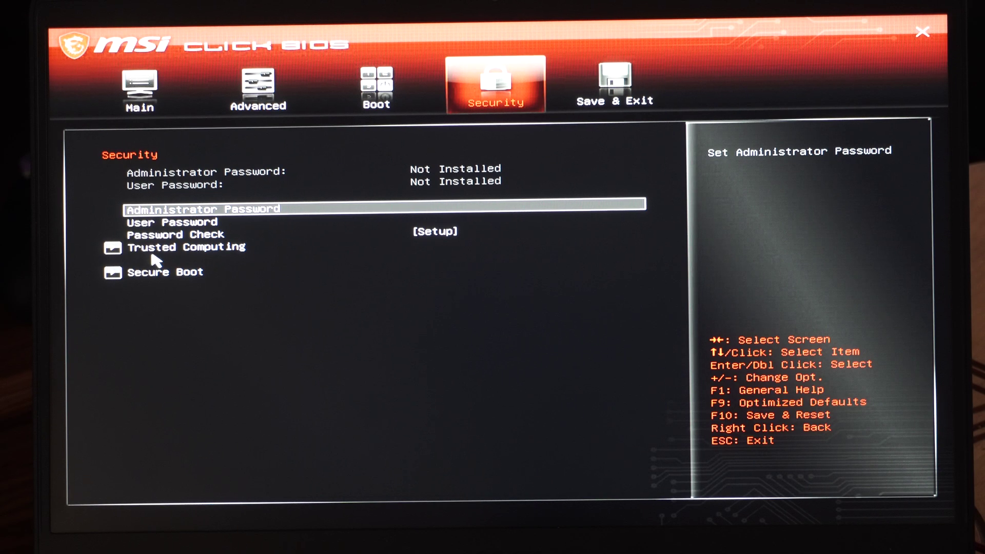
key(Down)
key(Down)
key(Down)
key(Up)
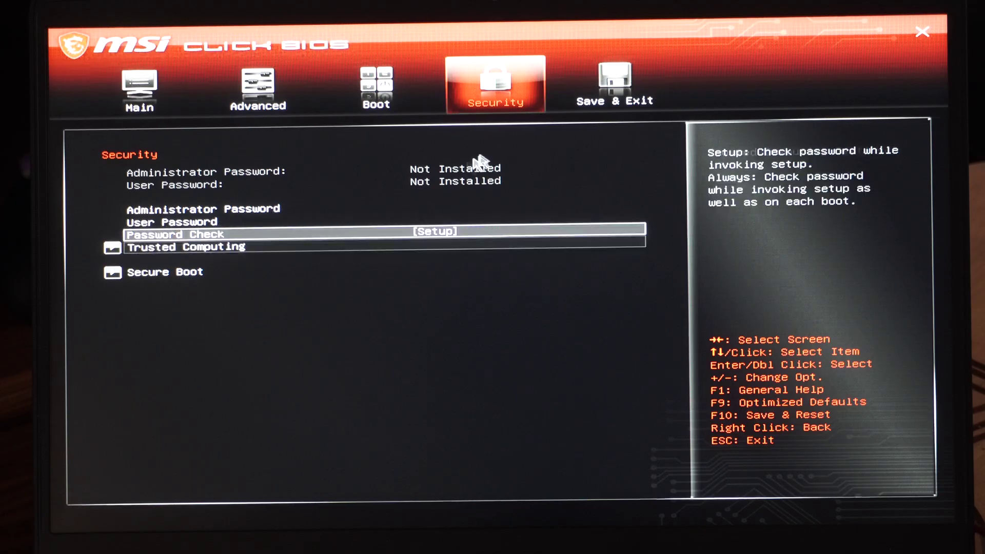
key(Down)
key(Return)
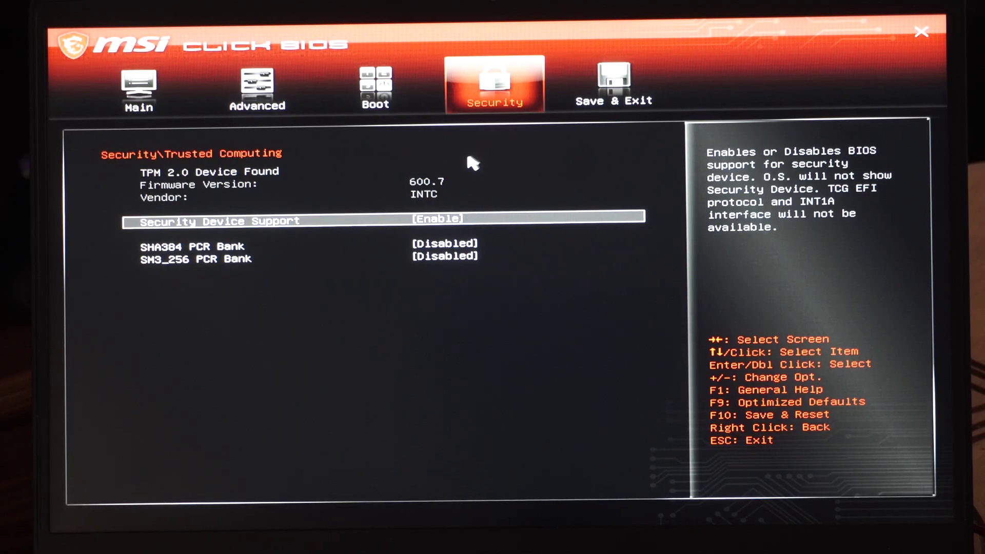
key(Escape)
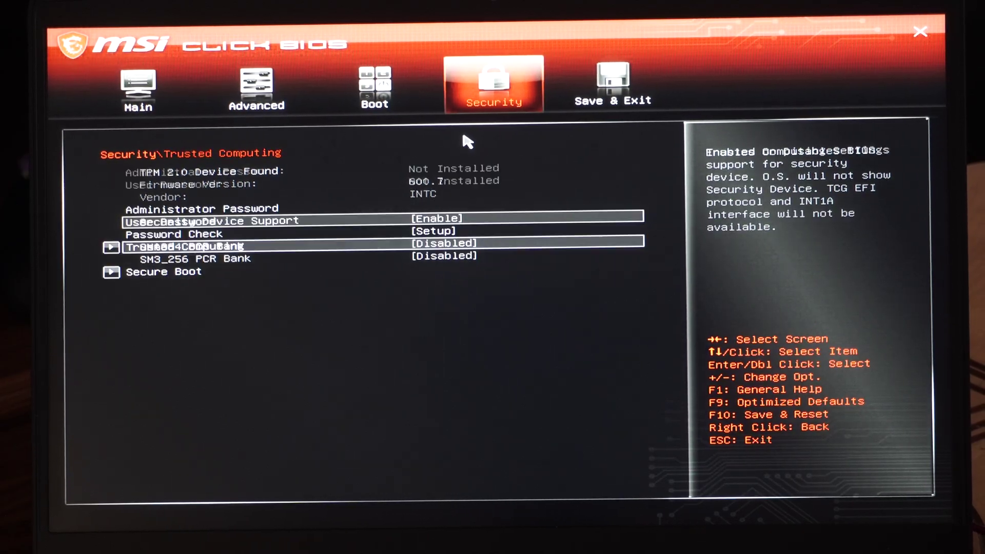
click(641, 89)
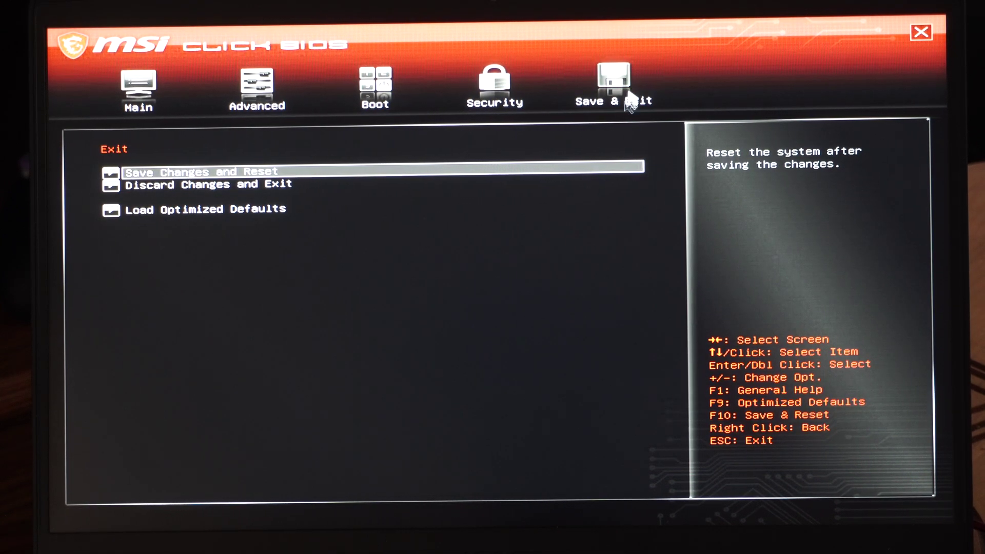
Choose Discard Changes and Exit and confirm Yes to restart without saving.
click(204, 186)
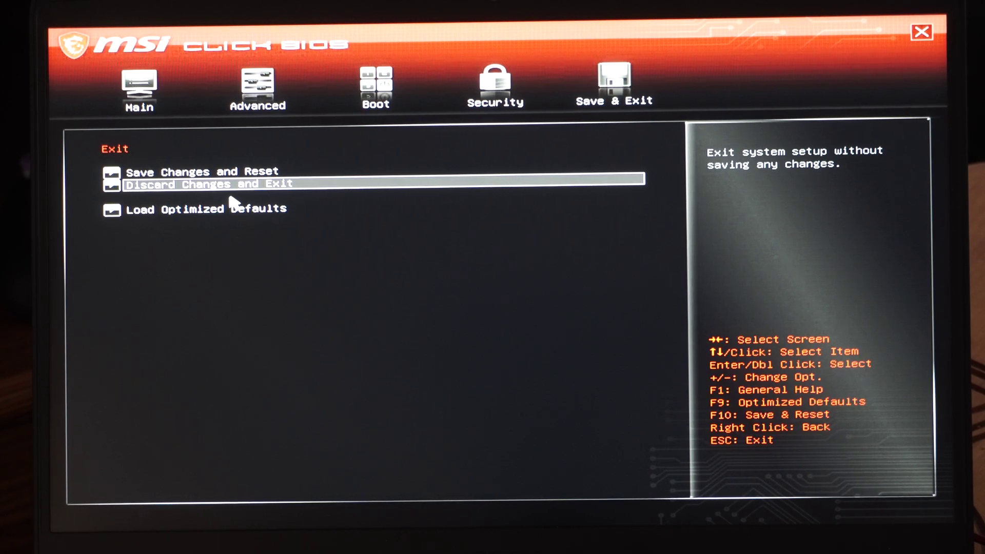
key(Return)
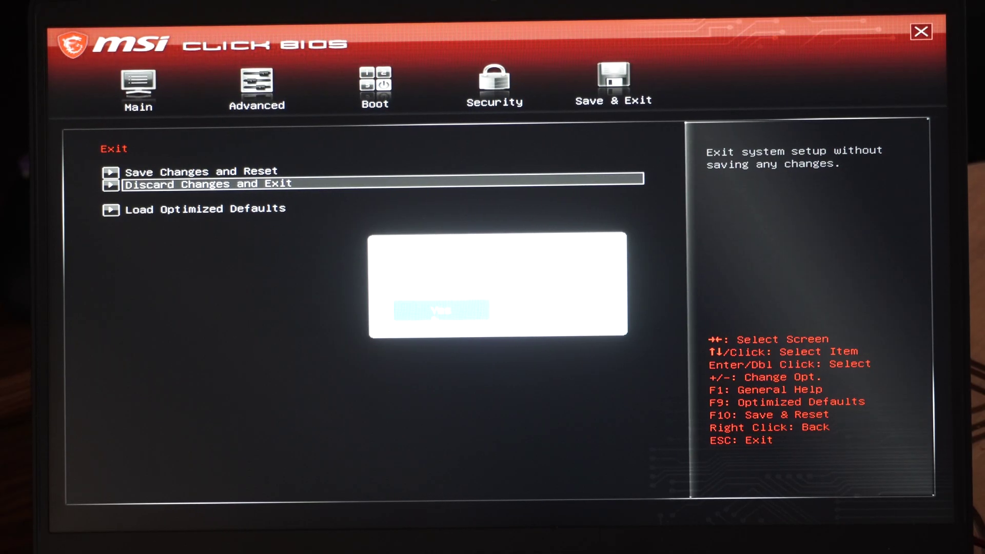
click(431, 319)
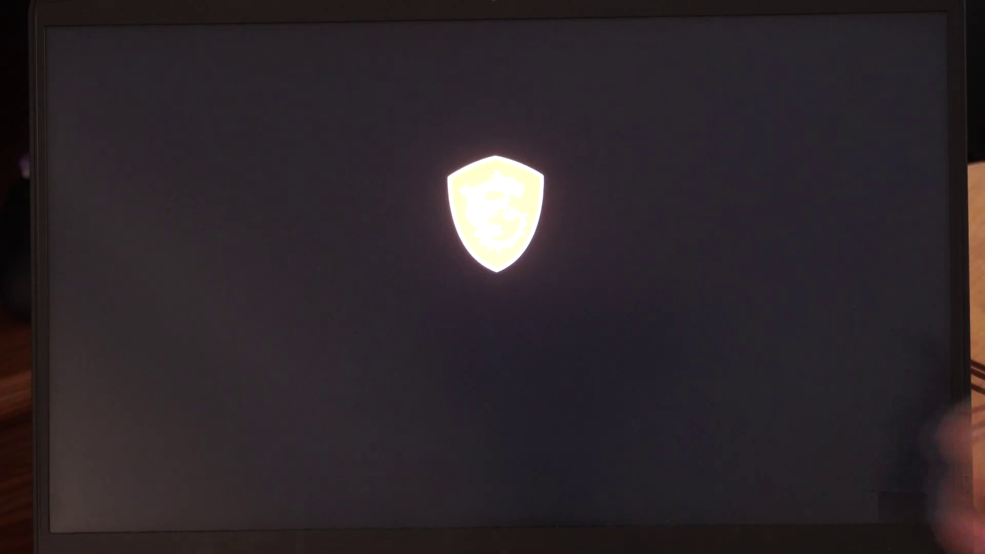